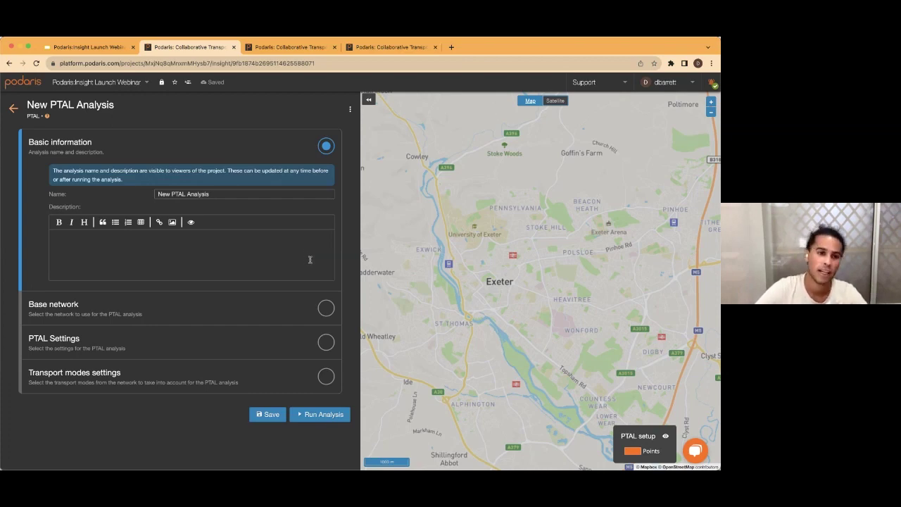
# Set the base network's baseline to the Webinar: Exeter PT project with its Do Nothing view.
pyautogui.click(155, 314)
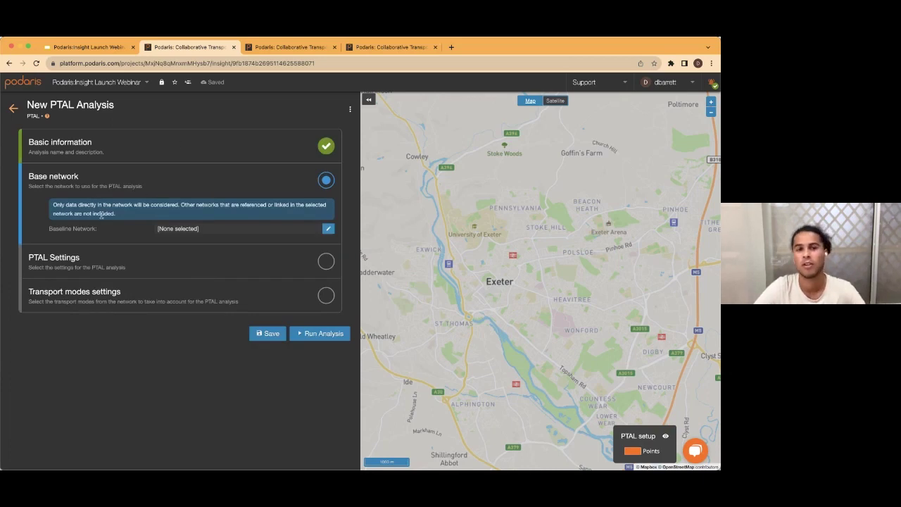
pyautogui.click(328, 229)
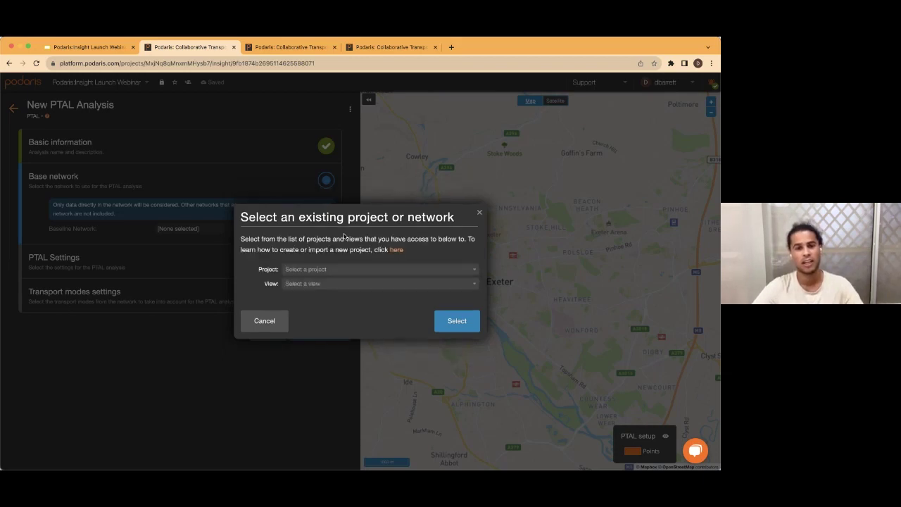
pyautogui.click(336, 269)
pyautogui.write('ext')
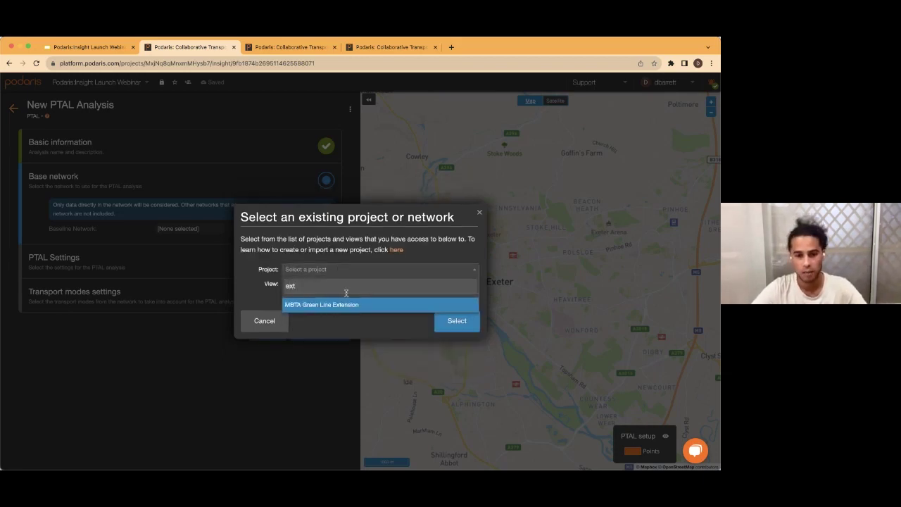
pyautogui.press('BackSpace')
pyautogui.write('e')
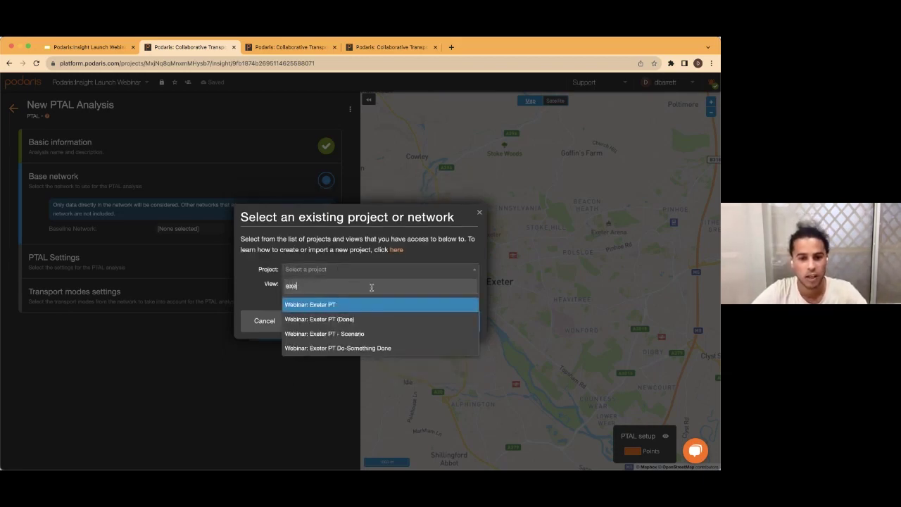
pyautogui.click(375, 304)
pyautogui.click(468, 320)
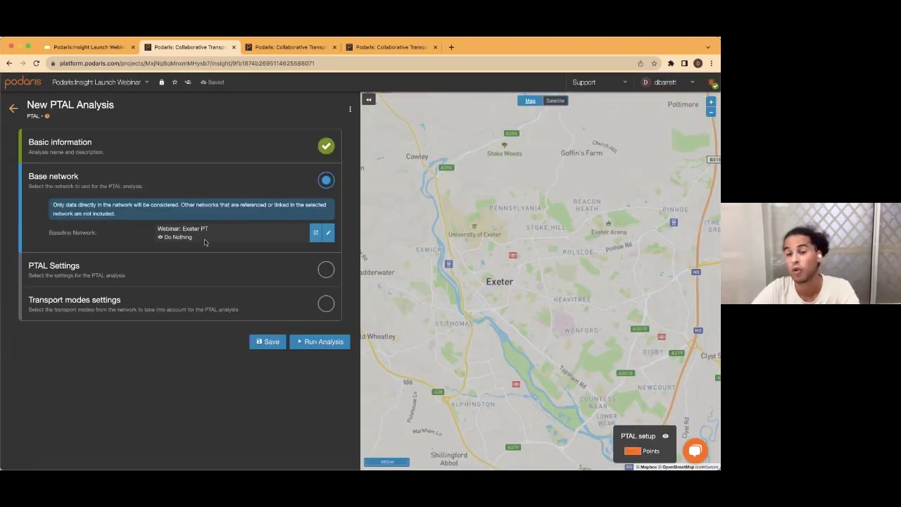
# Start a new grid as the PTAL points dataset and draw its rectangular boundary around the city of Exeter.
pyautogui.click(226, 271)
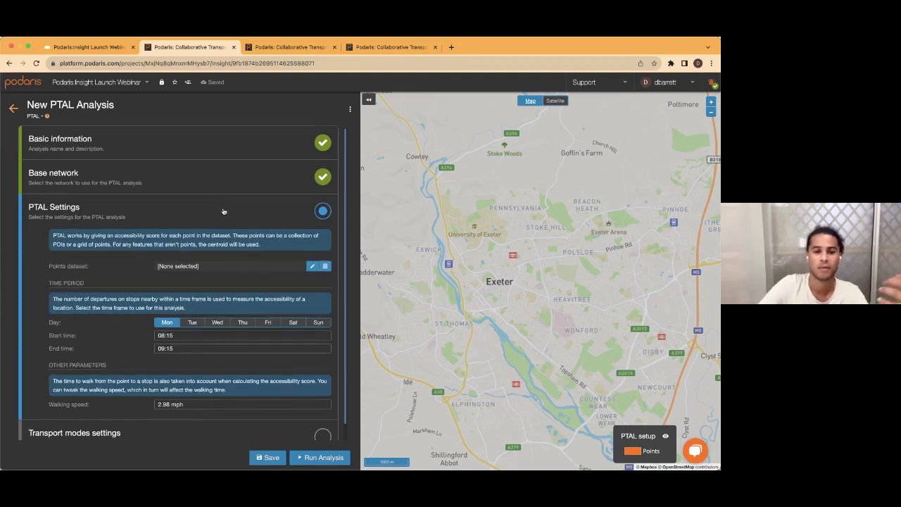
pyautogui.scroll(-1, 203, 208)
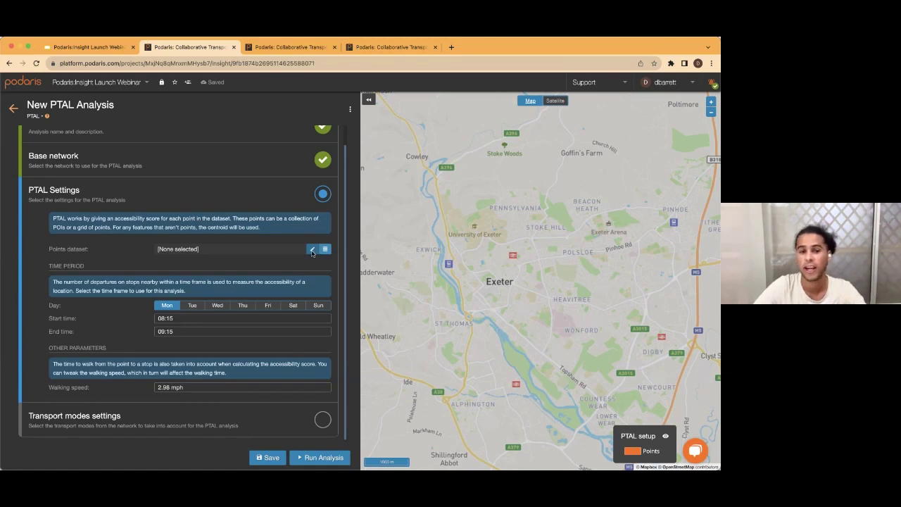
pyautogui.click(312, 250)
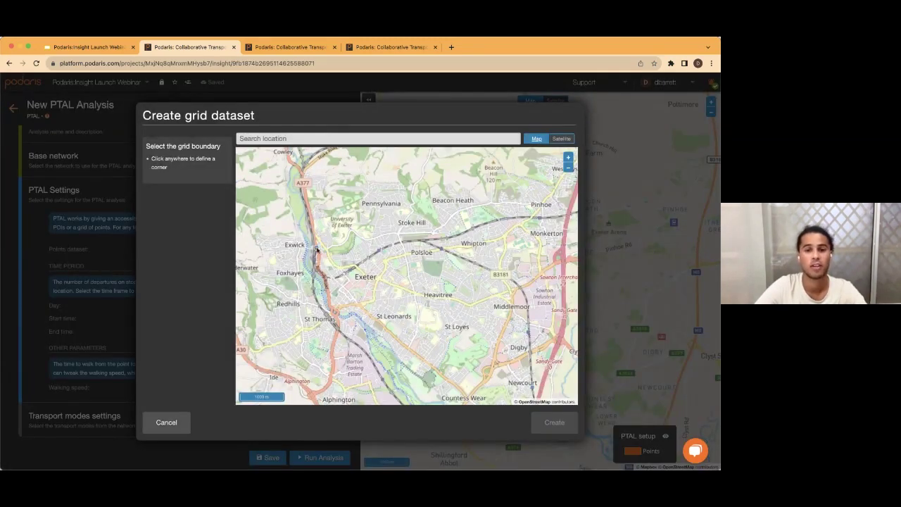
pyautogui.scroll(-2, 316, 251)
pyautogui.click(269, 201)
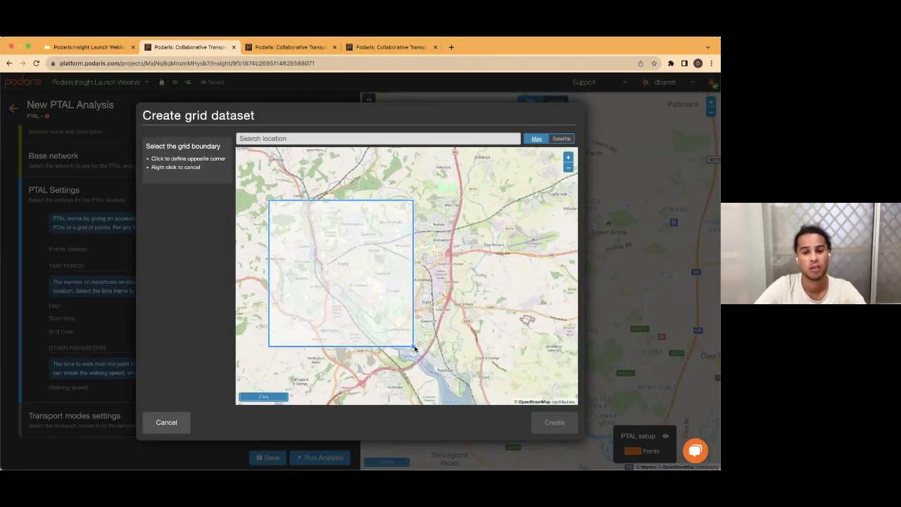
pyautogui.click(436, 350)
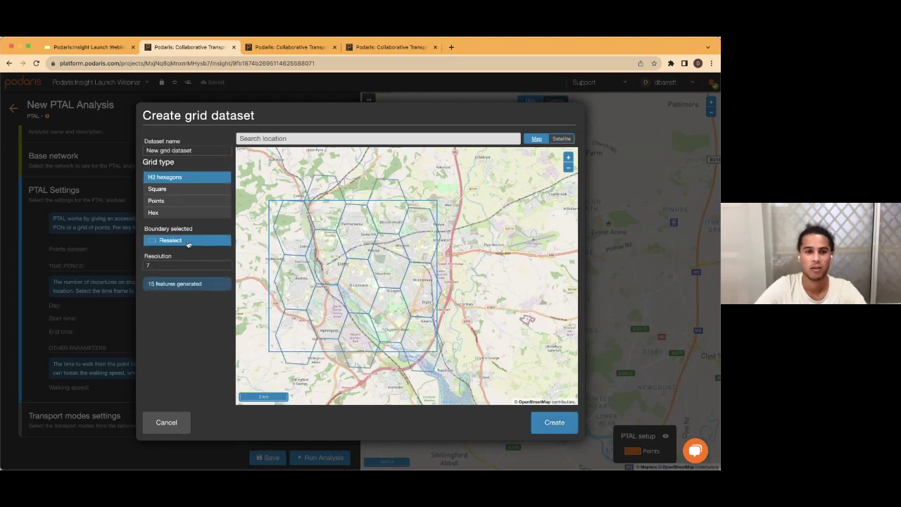
# Create the grid dataset with square cells and a cell size of 500 m.
pyautogui.click(180, 190)
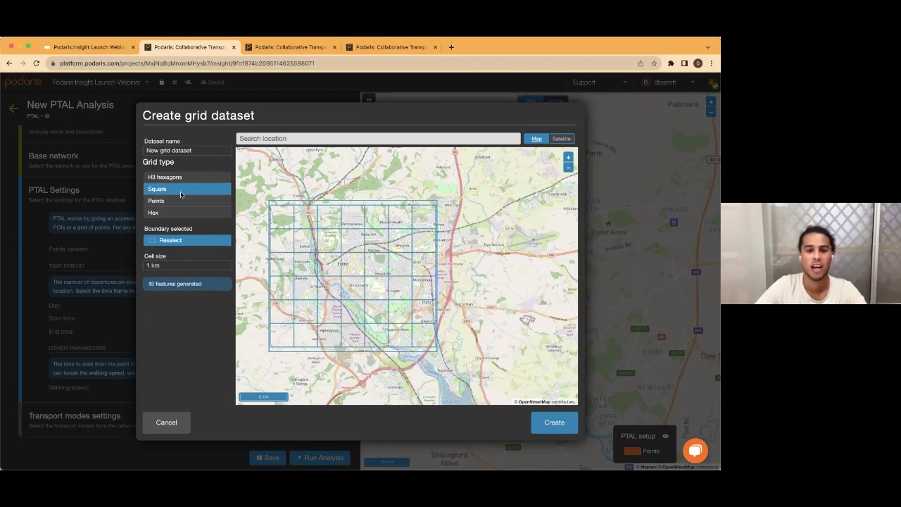
pyautogui.tripleClick(188, 264)
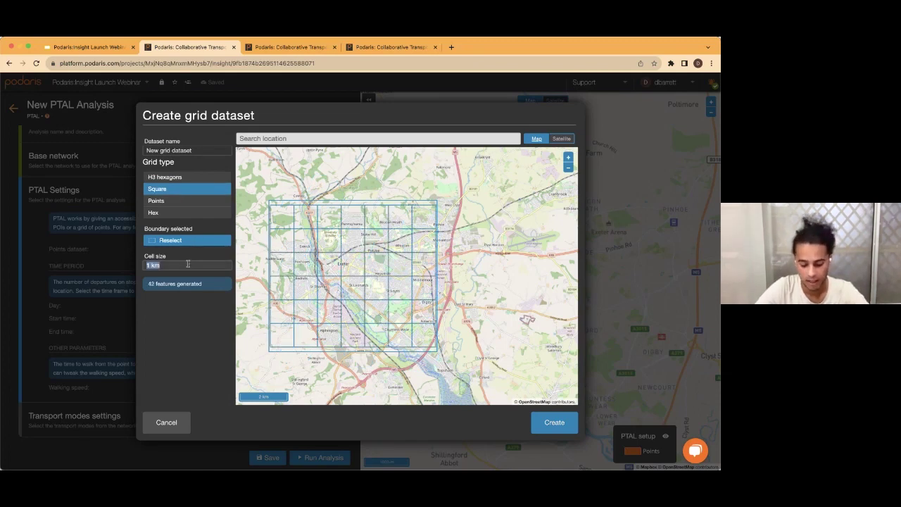
pyautogui.write('500')
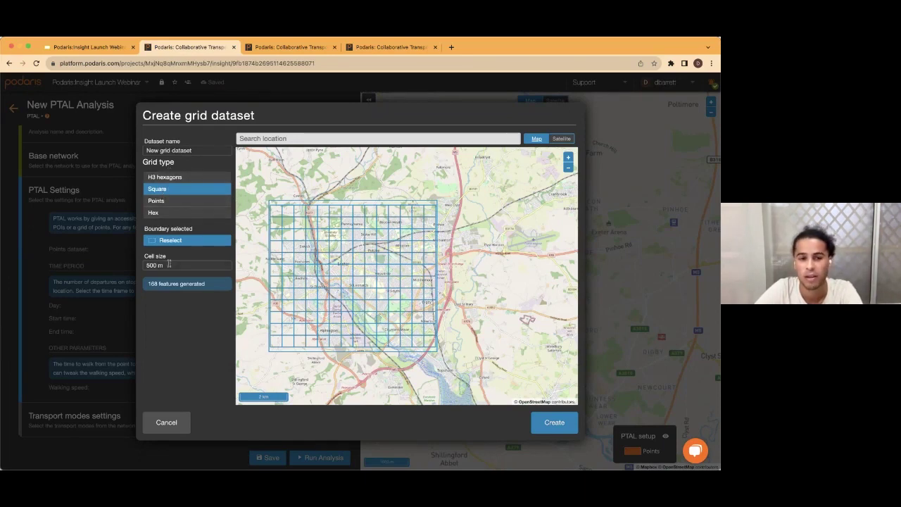
pyautogui.click(552, 422)
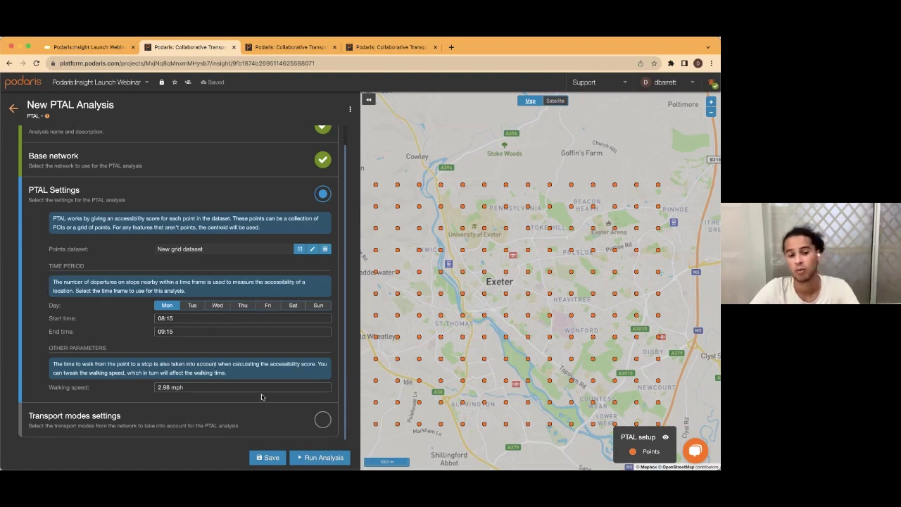
# Review the transport modes settings, leaving Bus Route and Rail on, and run the PTAL analysis.
pyautogui.click(261, 422)
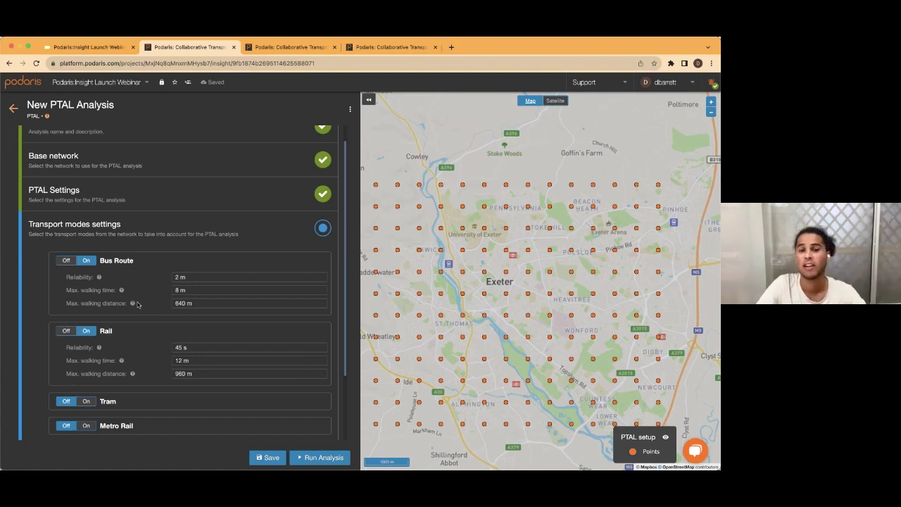
pyautogui.scroll(-3, 143, 309)
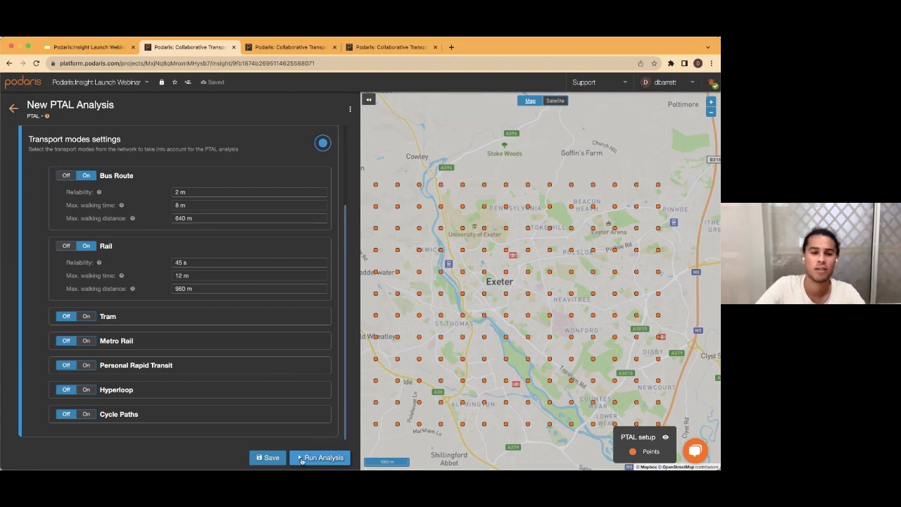
pyautogui.scroll(2, 267, 390)
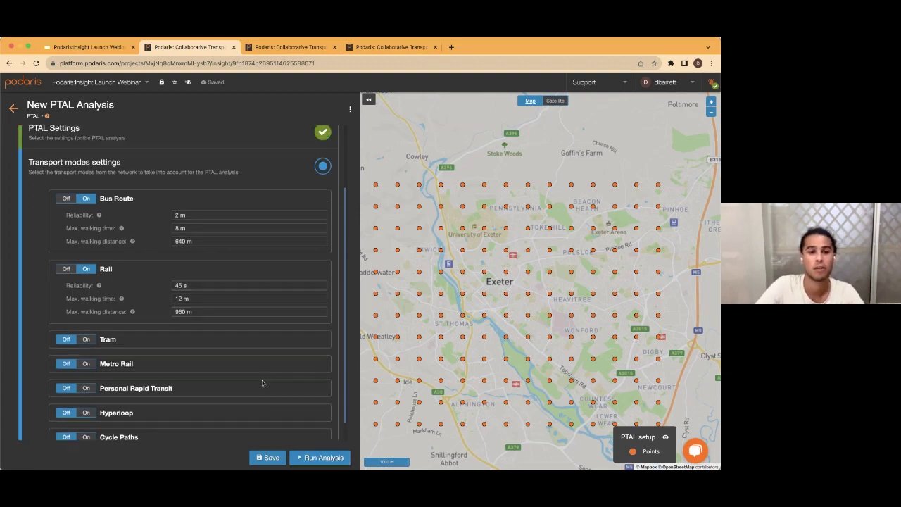
pyautogui.click(317, 457)
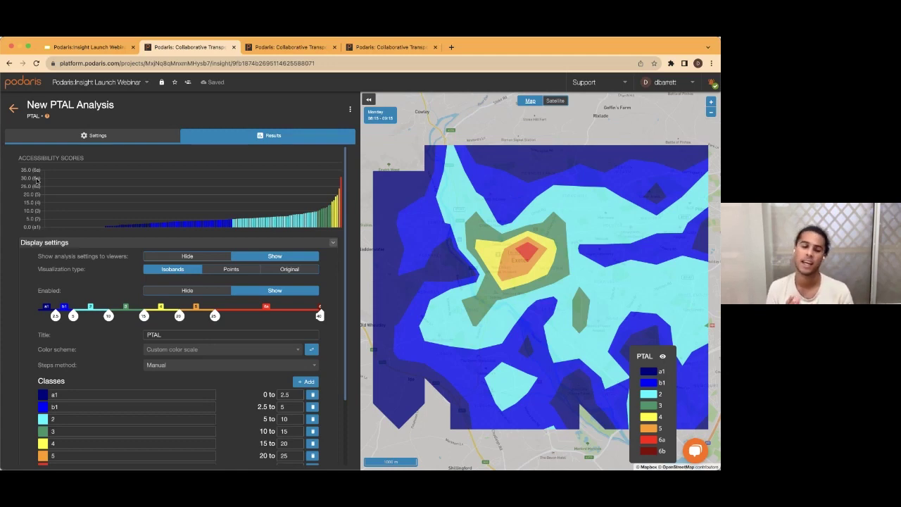
# Examine the accessibility results on the map and set the visualization type to Original.
pyautogui.scroll(-2, 77, 430)
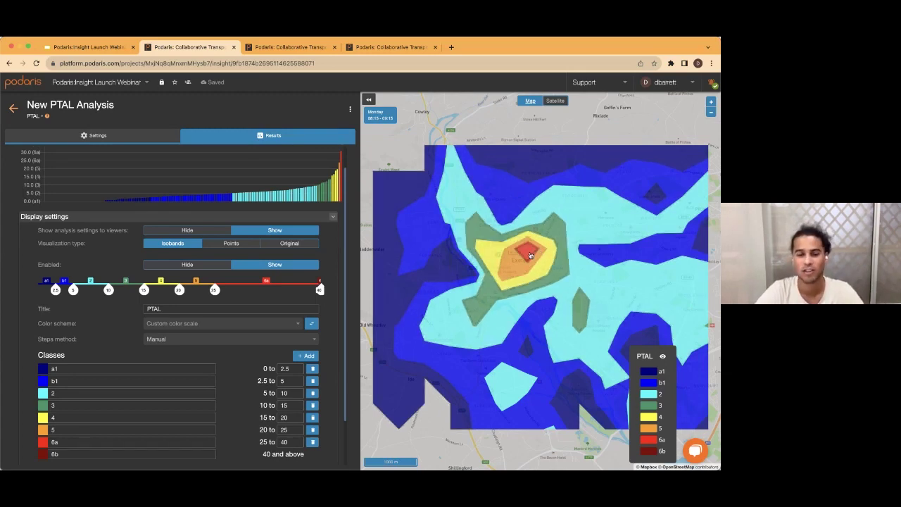
pyautogui.moveTo(529, 255)
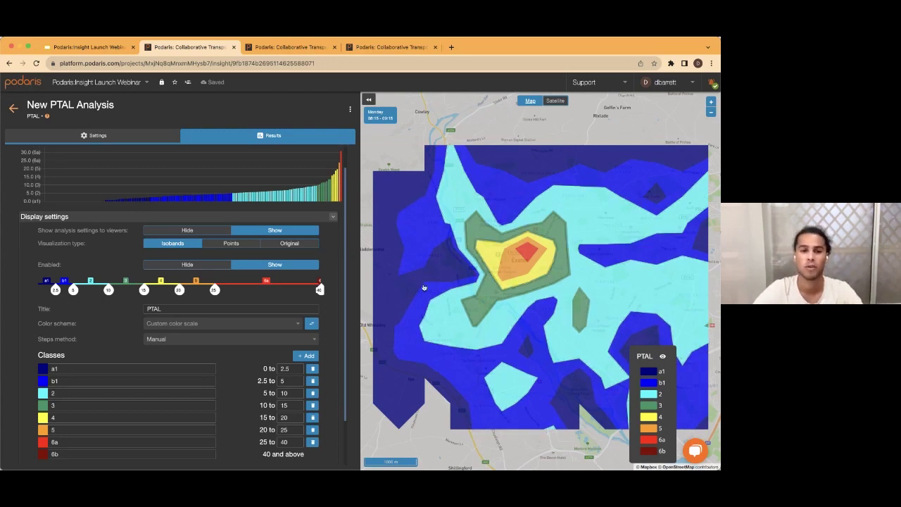
pyautogui.click(307, 245)
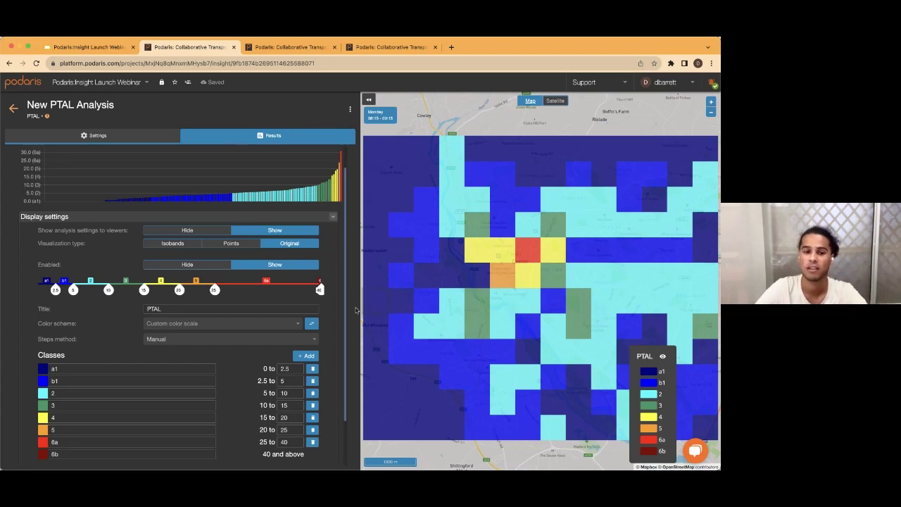
# Adjust the upper limits of PTAL classes a1, b1, 2 and 3 to 1.7, 4.1, 7.8 and 12.7 on the color scale.
pyautogui.scroll(-2, 243, 384)
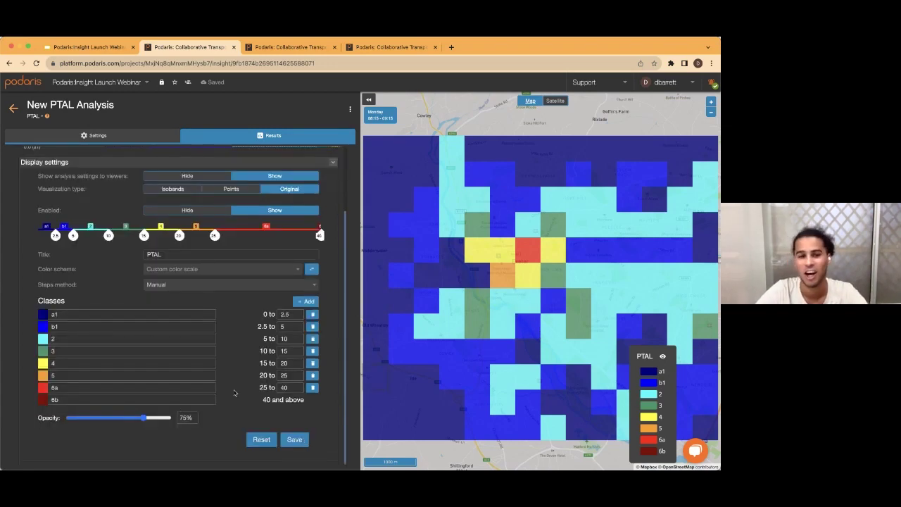
pyautogui.scroll(1, 235, 392)
pyautogui.scroll(2, 235, 395)
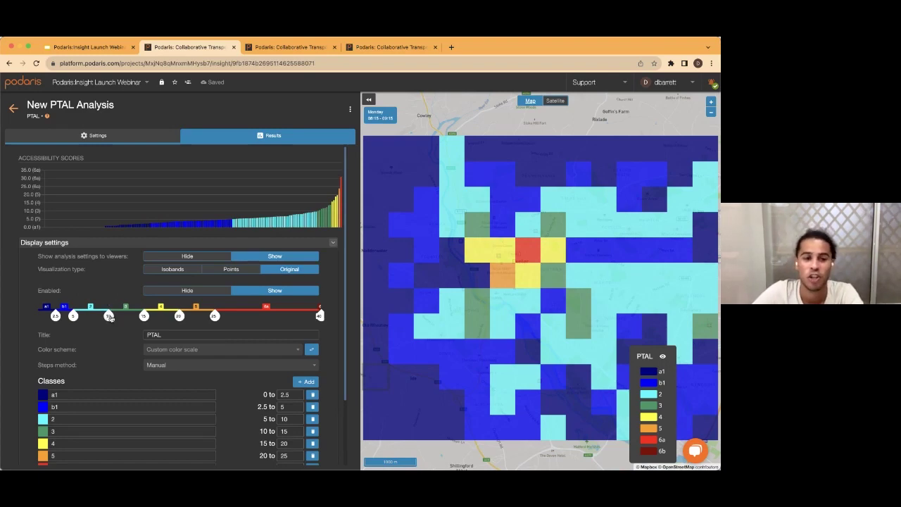
pyautogui.moveTo(109, 316); pyautogui.dragTo(49, 318)
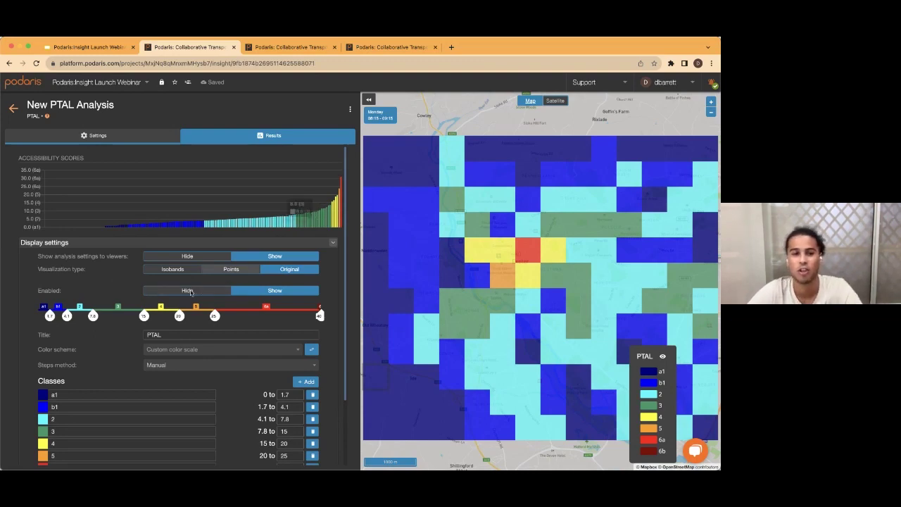
pyautogui.moveTo(143, 316); pyautogui.dragTo(128, 316)
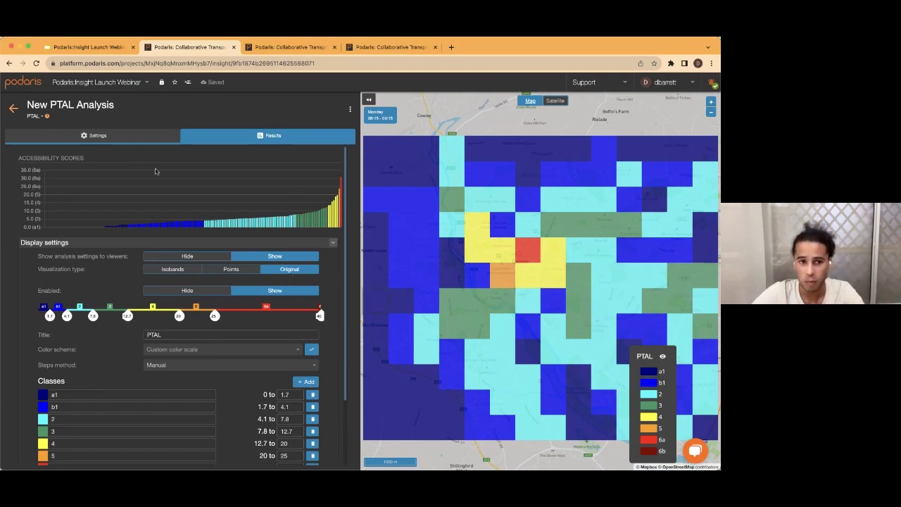
pyautogui.scroll(-1, 239, 322)
pyautogui.scroll(1, 227, 305)
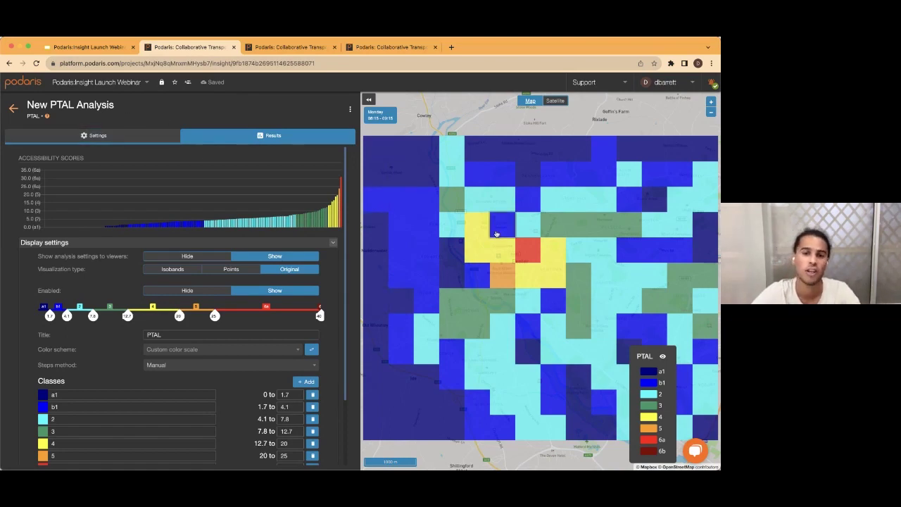
pyautogui.scroll(-2, 546, 296)
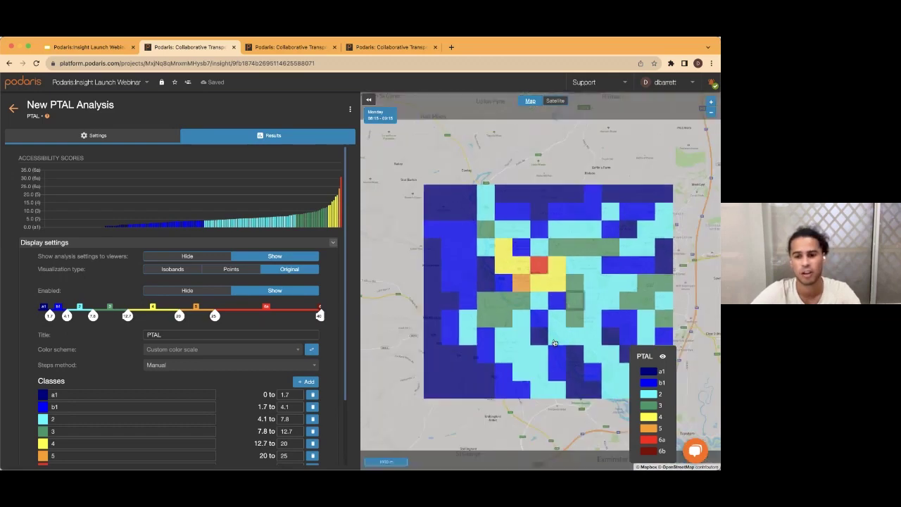